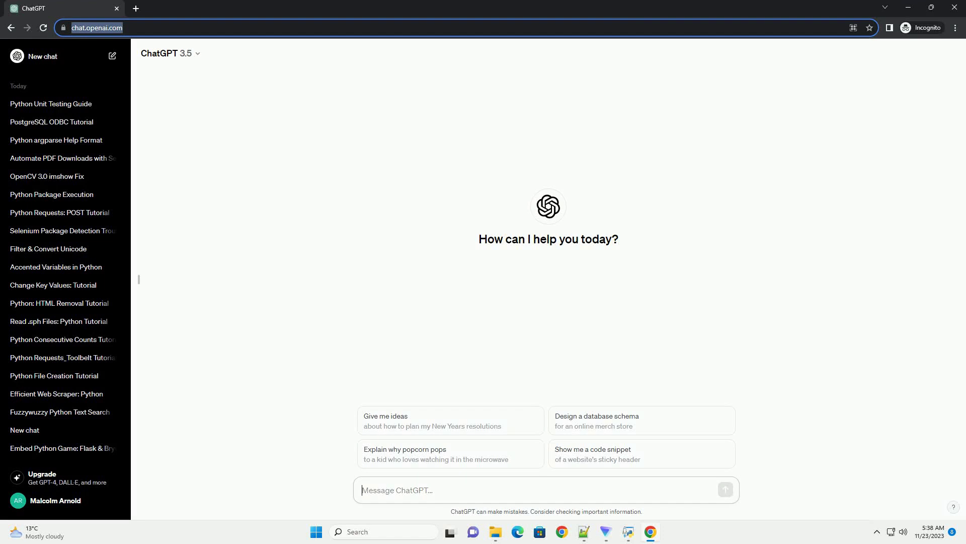
- Paste and send the request for a wxPython executable tutorial with code examples
{"action": "type", "text": "write an informative tutorial about Correct way to build python executable(in wxWidgets) so that it can be called from another wxWidgets application? with code example"}
{"action": "key", "text": "Return"}
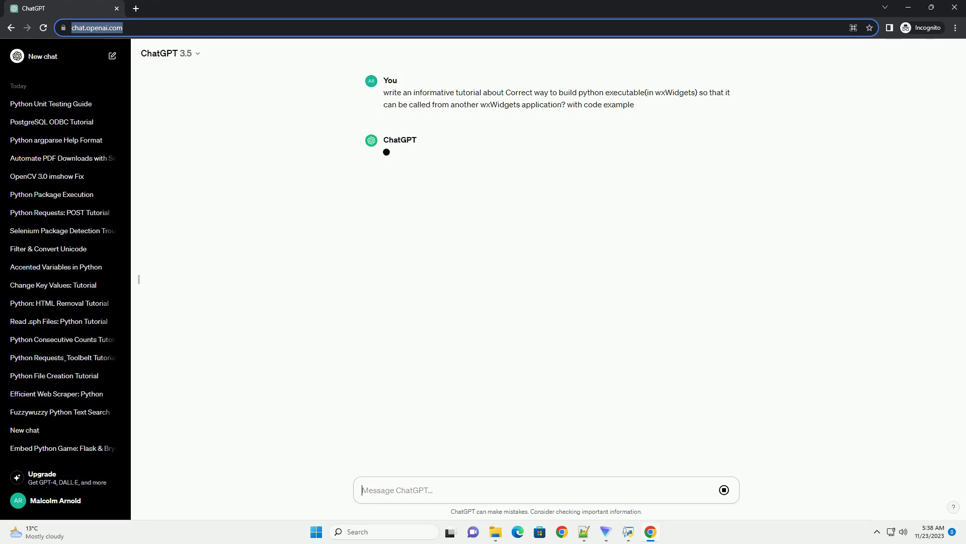